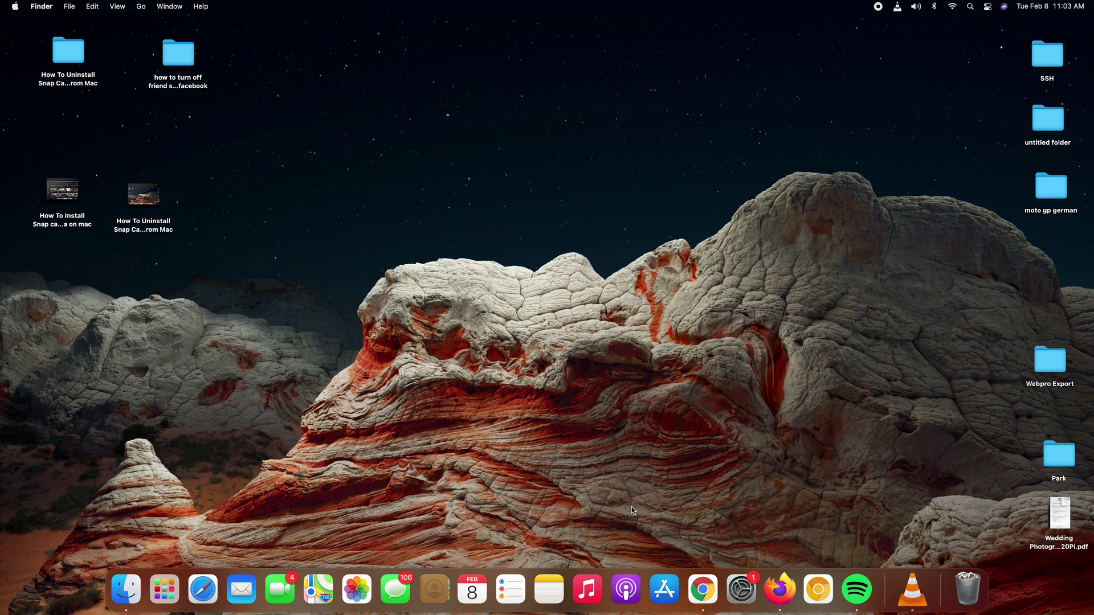
Launch Google Chrome from the Dock and load brave.com.
{"action": "left_click", "coordinate": [703, 591]}
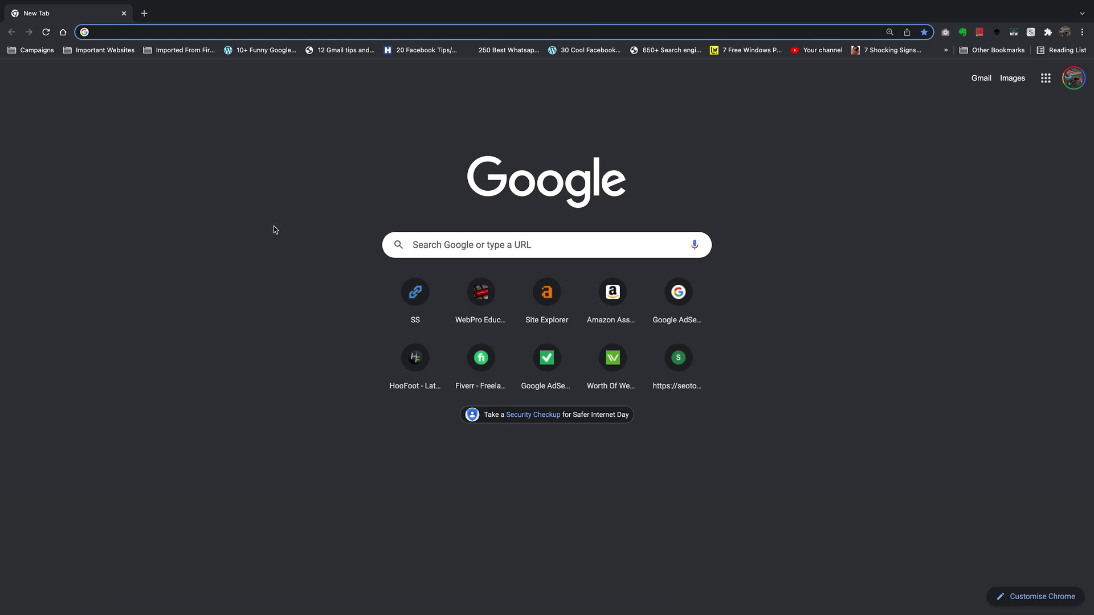
{"action": "left_click", "coordinate": [355, 34]}
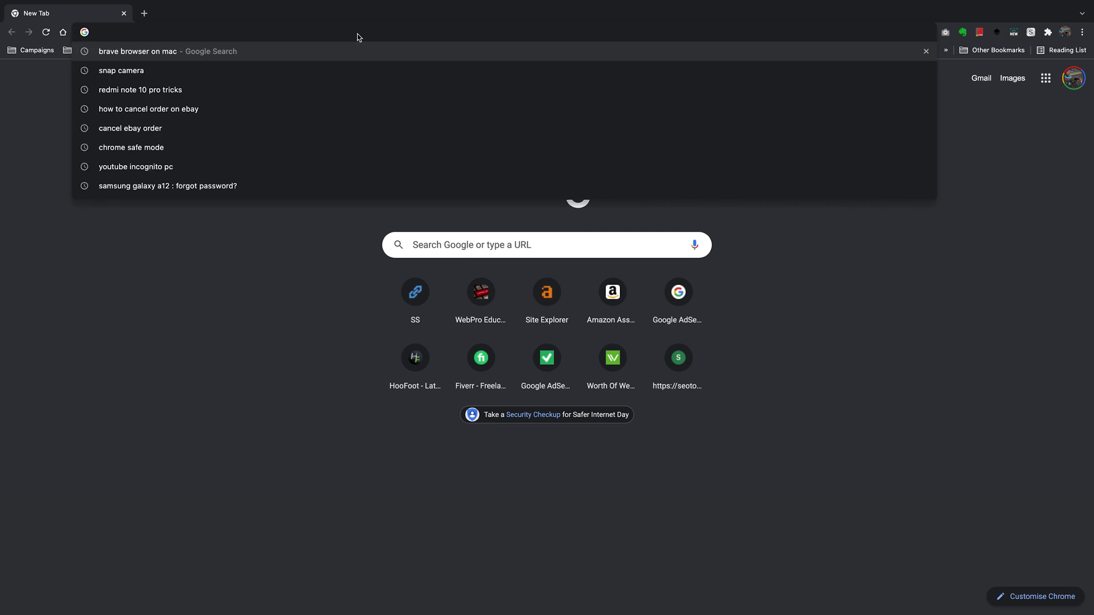
{"action": "type", "text": "brav"}
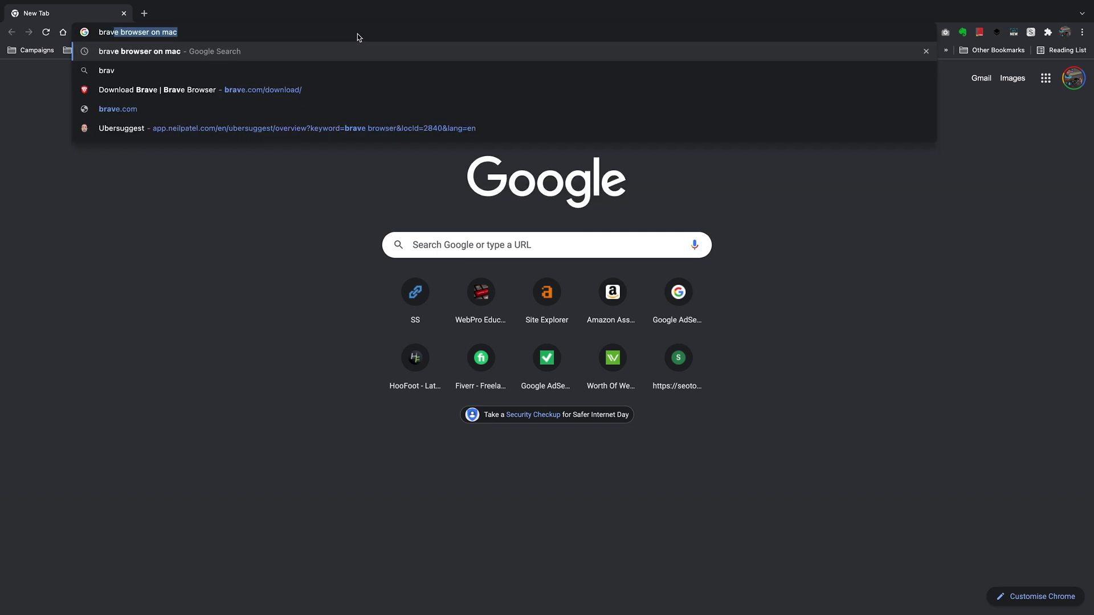
{"action": "type", "text": "e.com"}
{"action": "key", "text": "Return"}
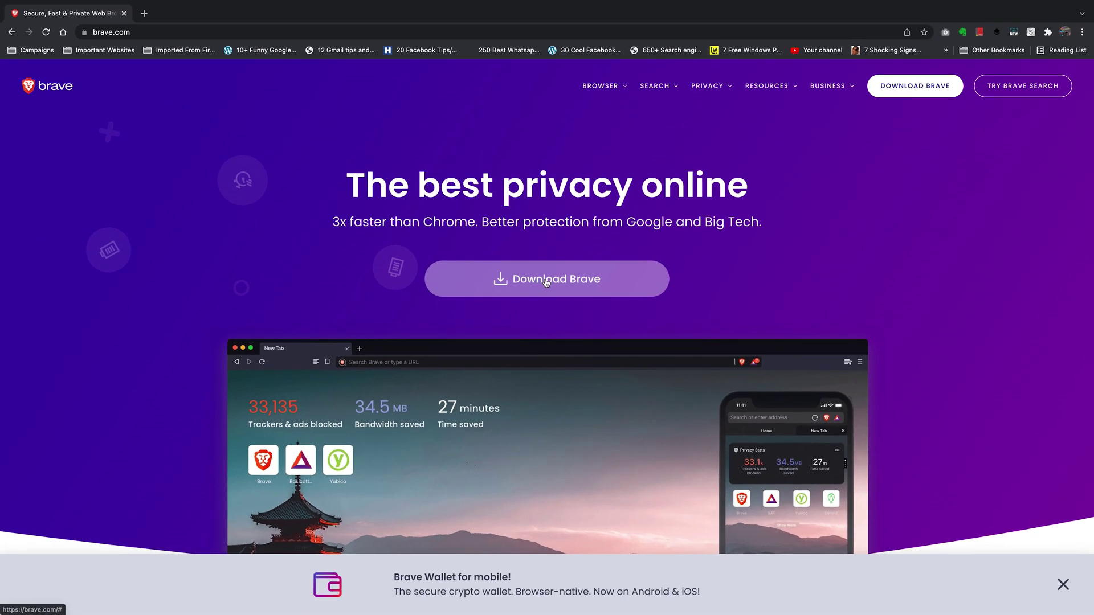
Download Brave-Browser.dmg to the Desktop and reveal the finished download in Finder.
{"action": "left_click", "coordinate": [546, 281]}
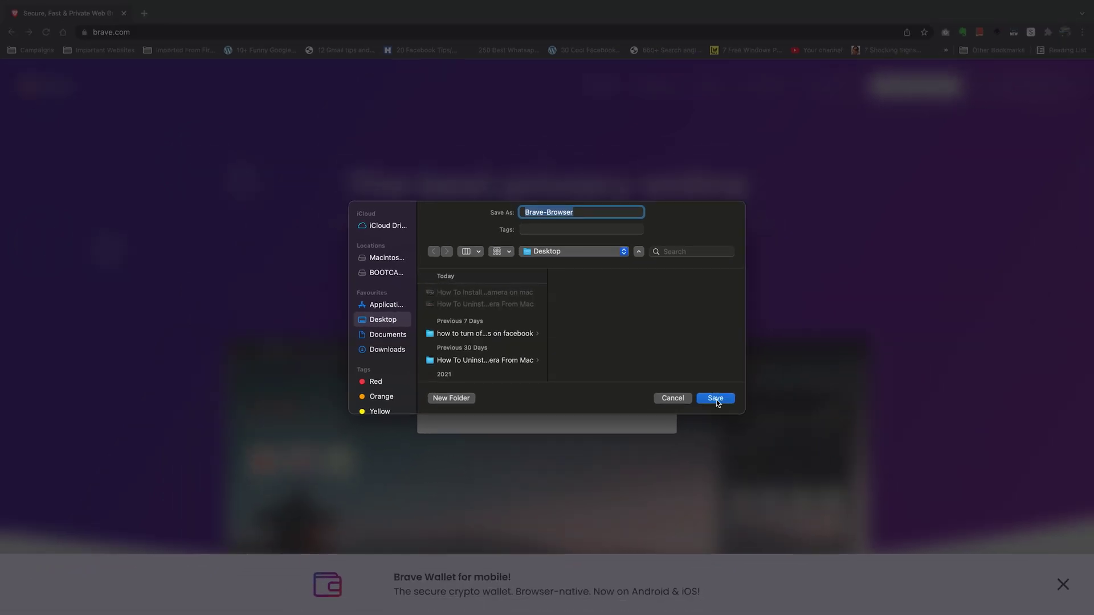
{"action": "left_click", "coordinate": [741, 411]}
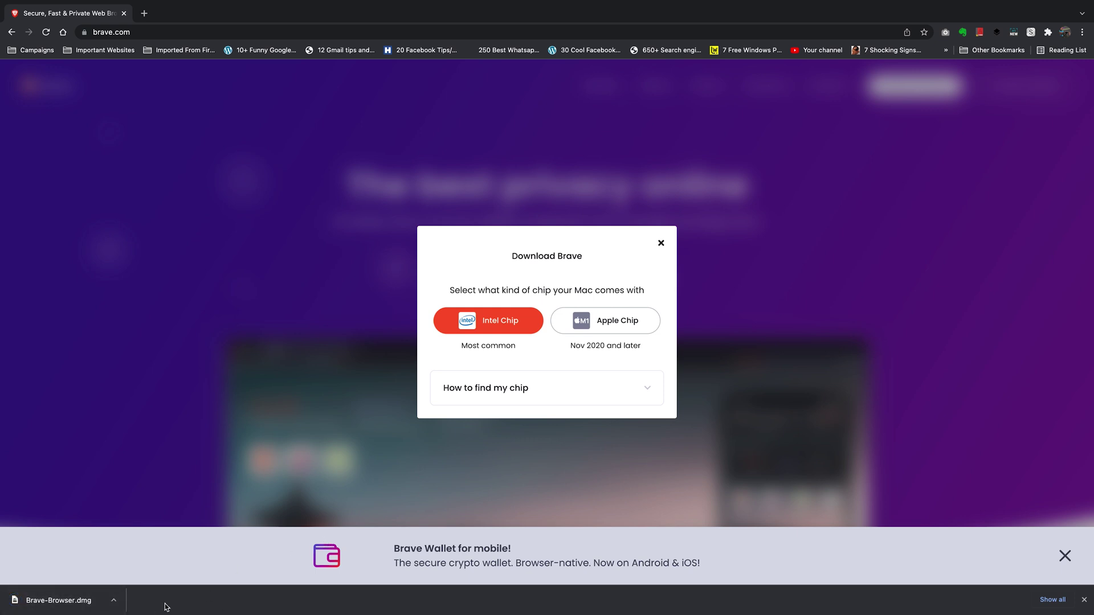
{"action": "left_click", "coordinate": [114, 601]}
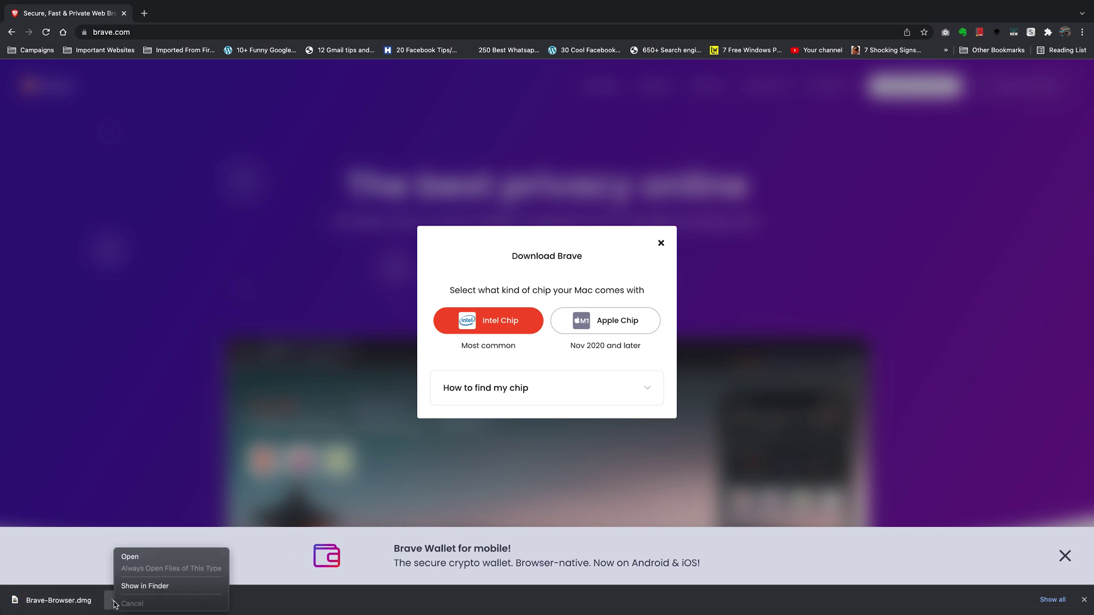
{"action": "left_click", "coordinate": [449, 454]}
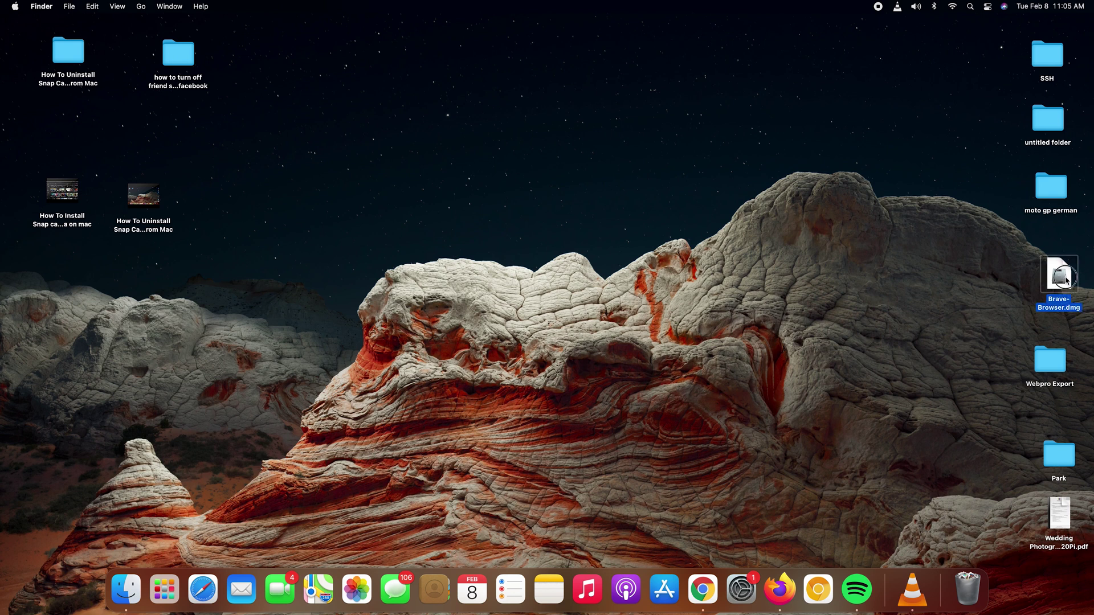
Move Brave-Browser.dmg to the top centre of the desktop and mount the disk image.
{"action": "left_click_drag", "start_coordinate": [1067, 281], "coordinate": [561, 141]}
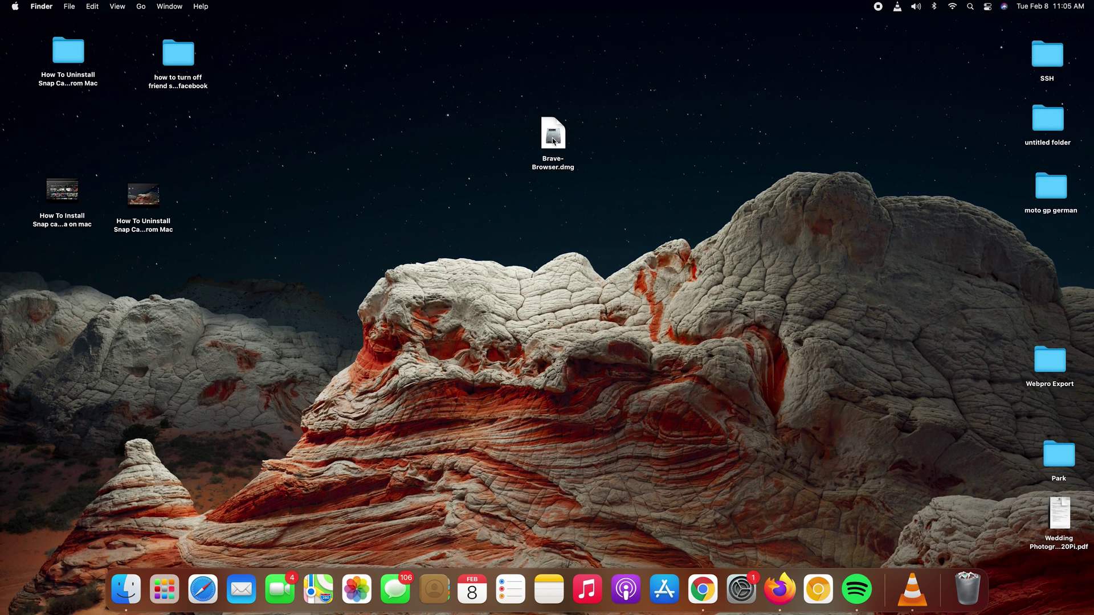
{"action": "left_click", "coordinate": [552, 140]}
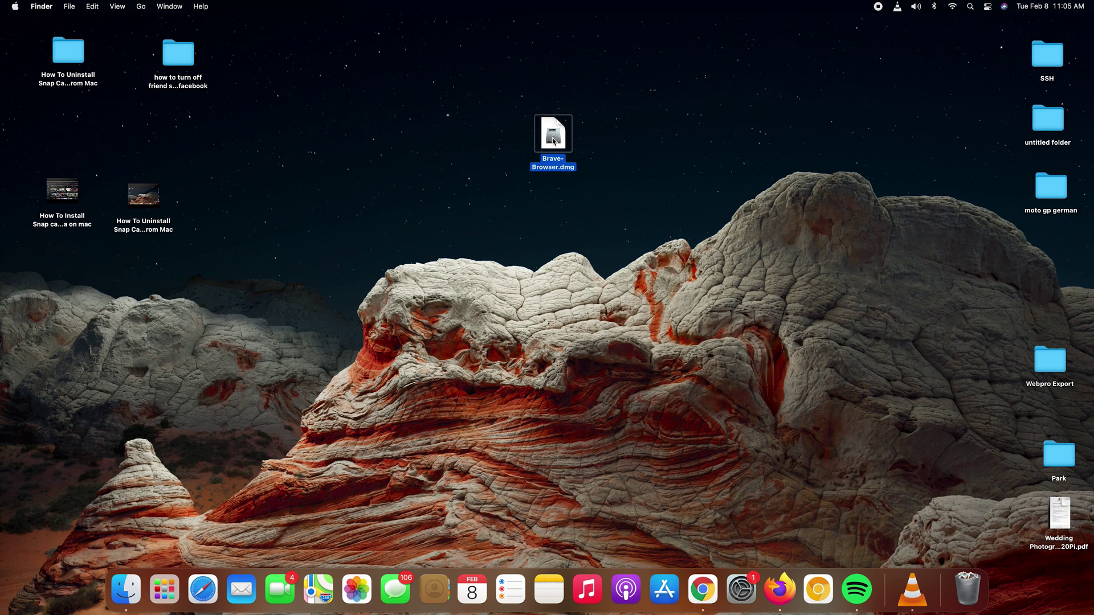
{"action": "double_click", "coordinate": [553, 141]}
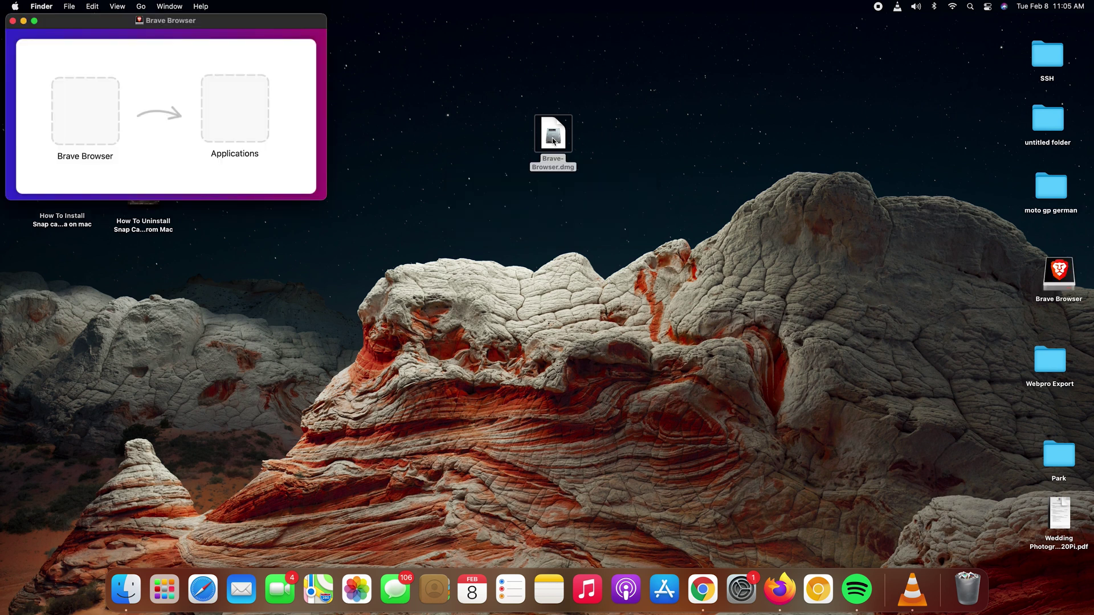
Drag Brave Browser onto the Applications folder in the installer window, then close that window.
{"action": "left_click_drag", "start_coordinate": [208, 23], "coordinate": [224, 74]}
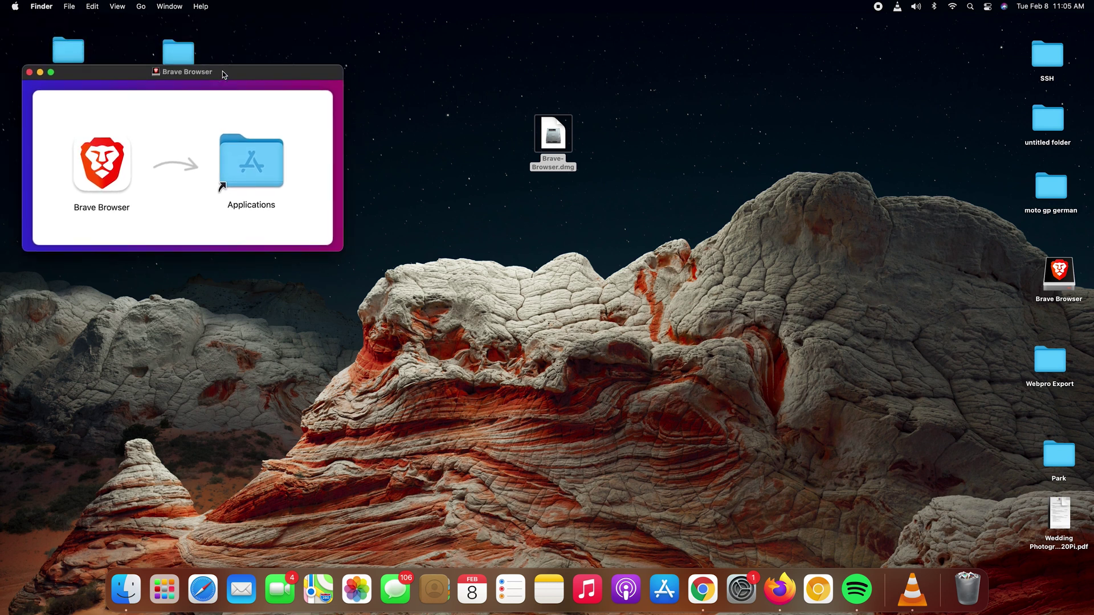
{"action": "left_click", "coordinate": [101, 164]}
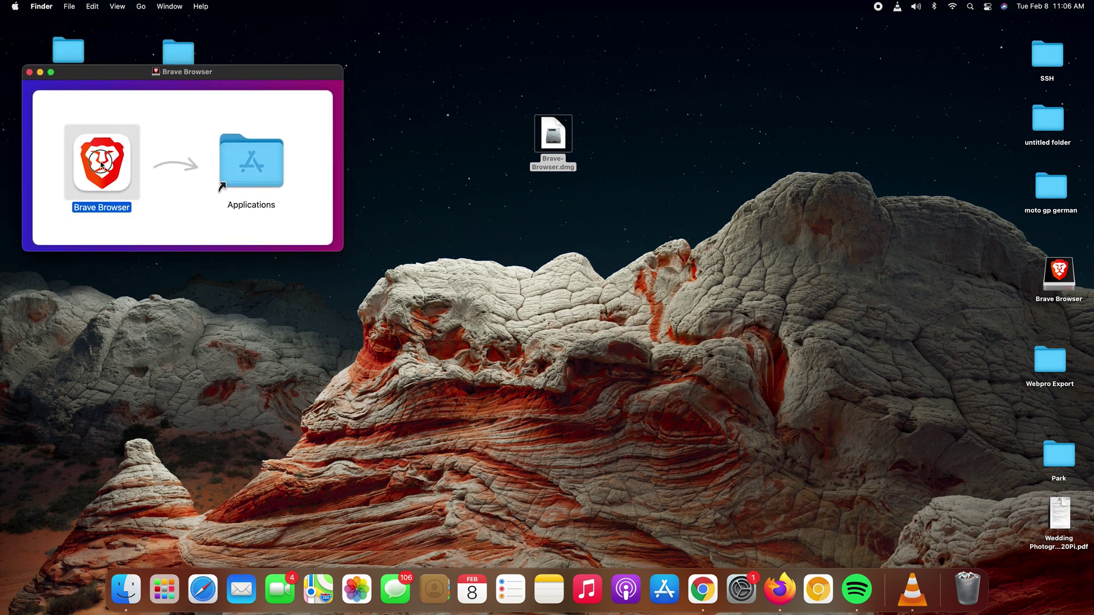
{"action": "left_click_drag", "start_coordinate": [102, 164], "coordinate": [251, 173]}
{"action": "left_click_drag", "start_coordinate": [90, 73], "coordinate": [122, 72]}
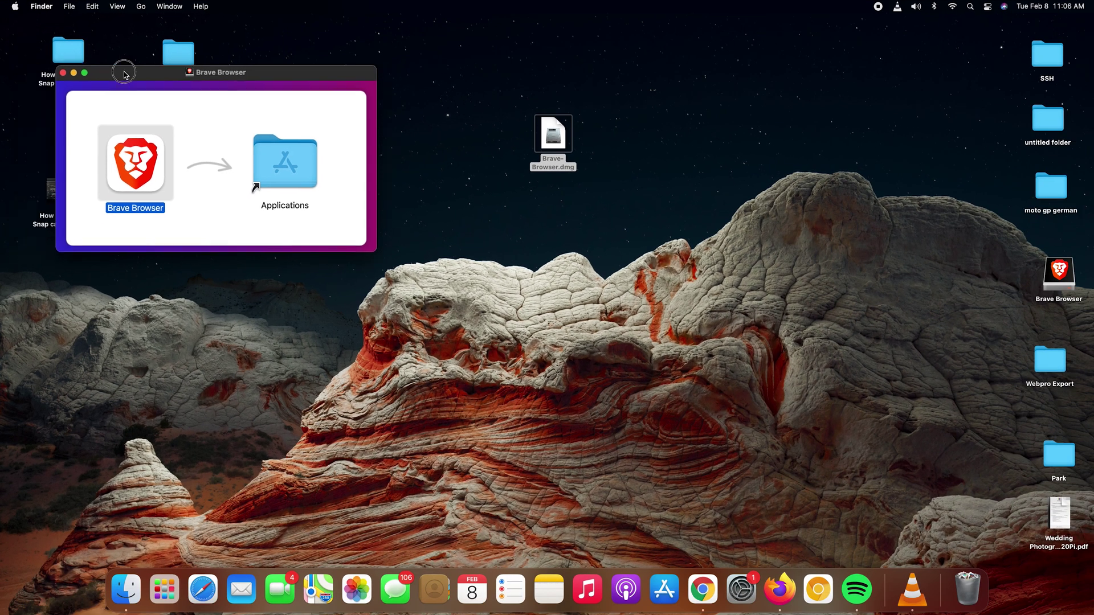
{"action": "left_click", "coordinate": [64, 74]}
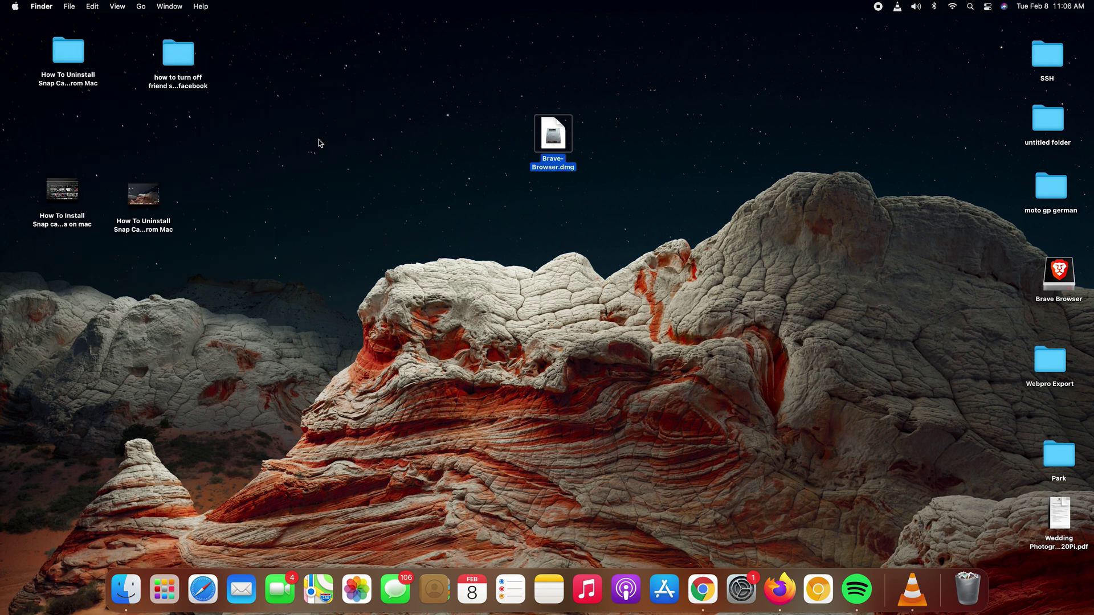
Trash the Brave-Browser.dmg file and move the Brave Browser volume up the desktop.
{"action": "left_click", "coordinate": [495, 178]}
{"action": "left_click_drag", "start_coordinate": [553, 136], "coordinate": [968, 589]}
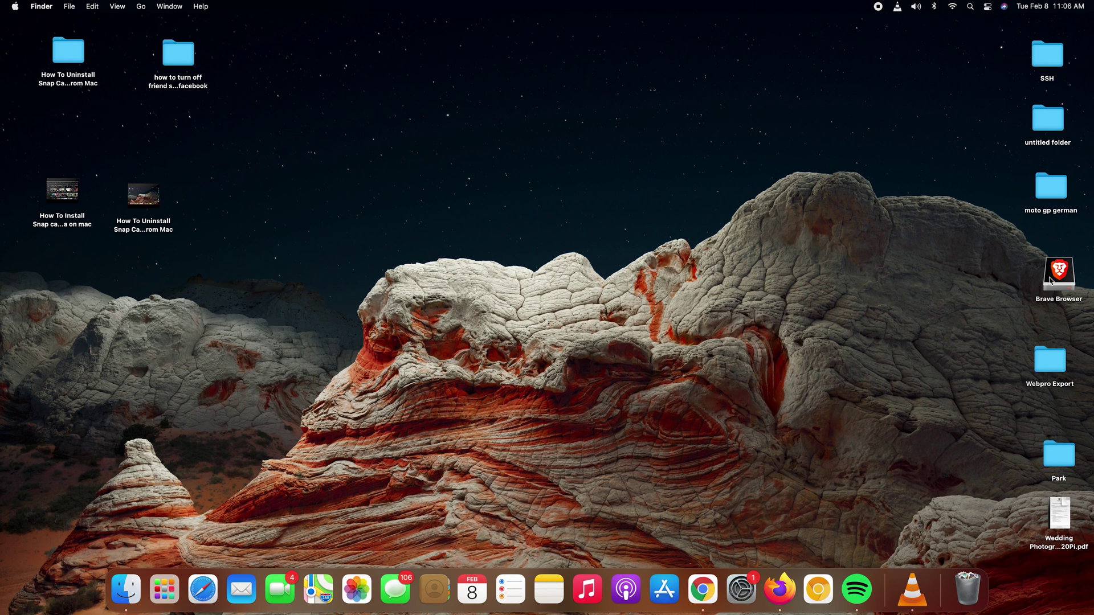
{"action": "left_click_drag", "start_coordinate": [1050, 279], "coordinate": [1044, 256]}
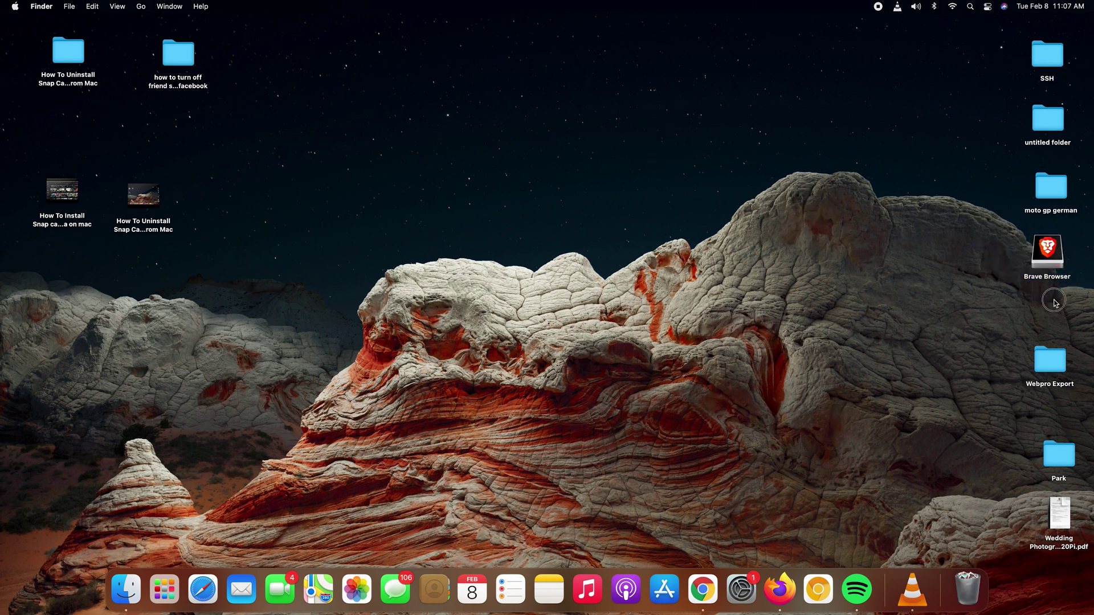
Confirm Brave Browser is in Applications, close the window, and eject the Brave Browser volume.
{"action": "left_click", "coordinate": [127, 586]}
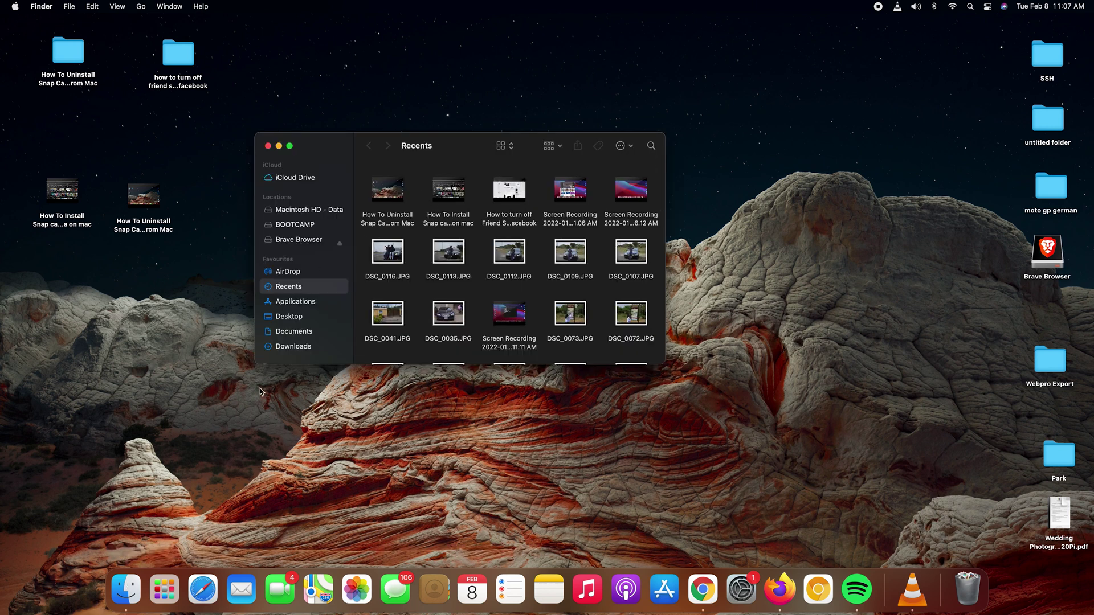
{"action": "left_click", "coordinate": [295, 303]}
{"action": "scroll", "coordinate": [528, 291], "scroll_direction": "up", "scroll_amount": 3}
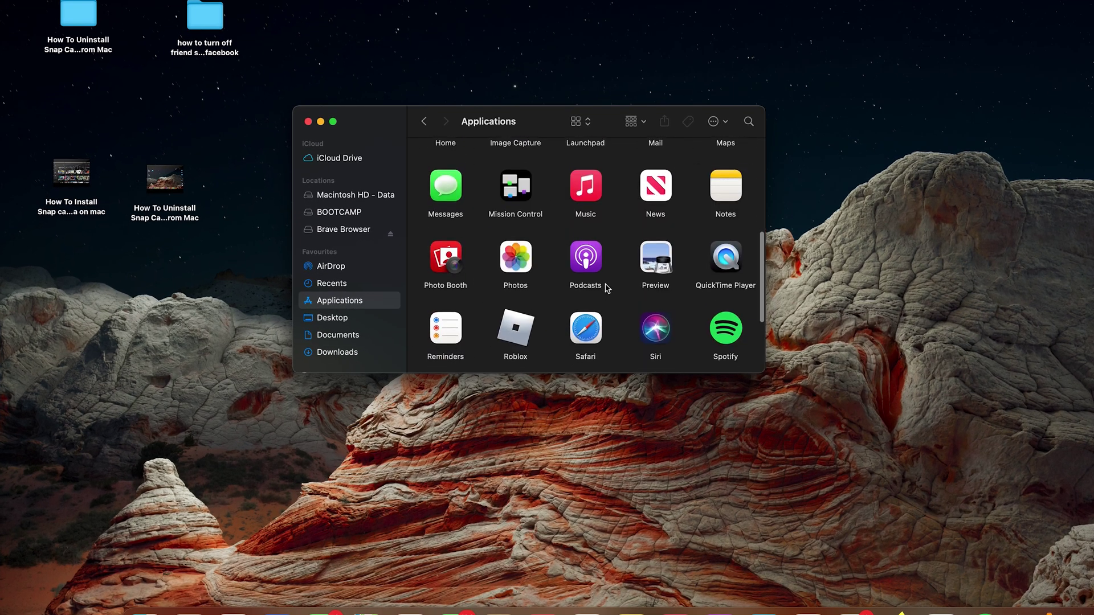
{"action": "scroll", "coordinate": [607, 288], "scroll_direction": "up", "scroll_amount": 5}
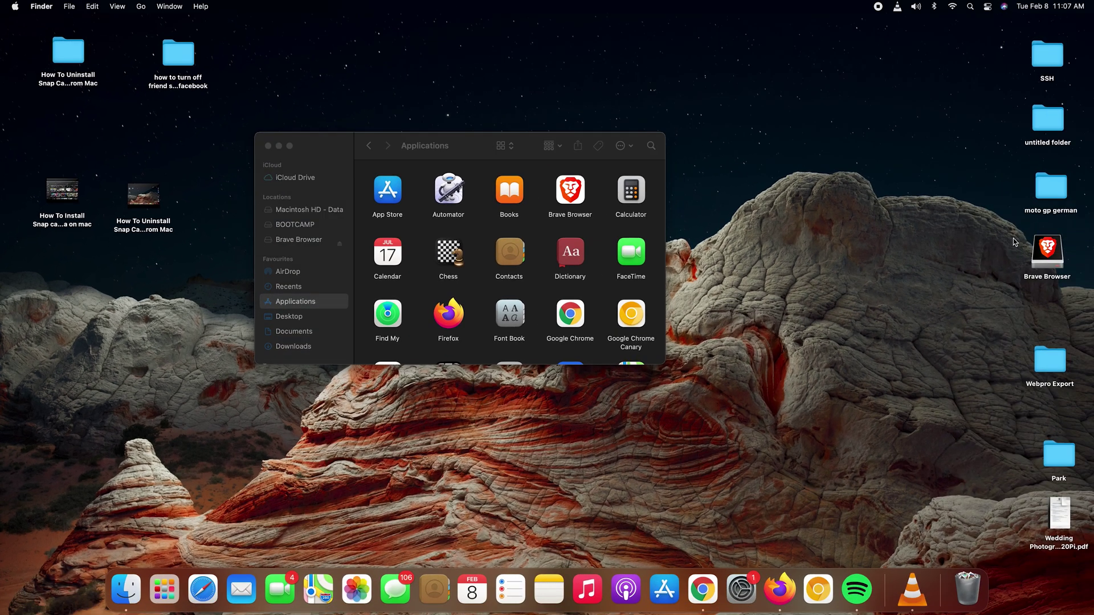
{"action": "key", "text": "super+w"}
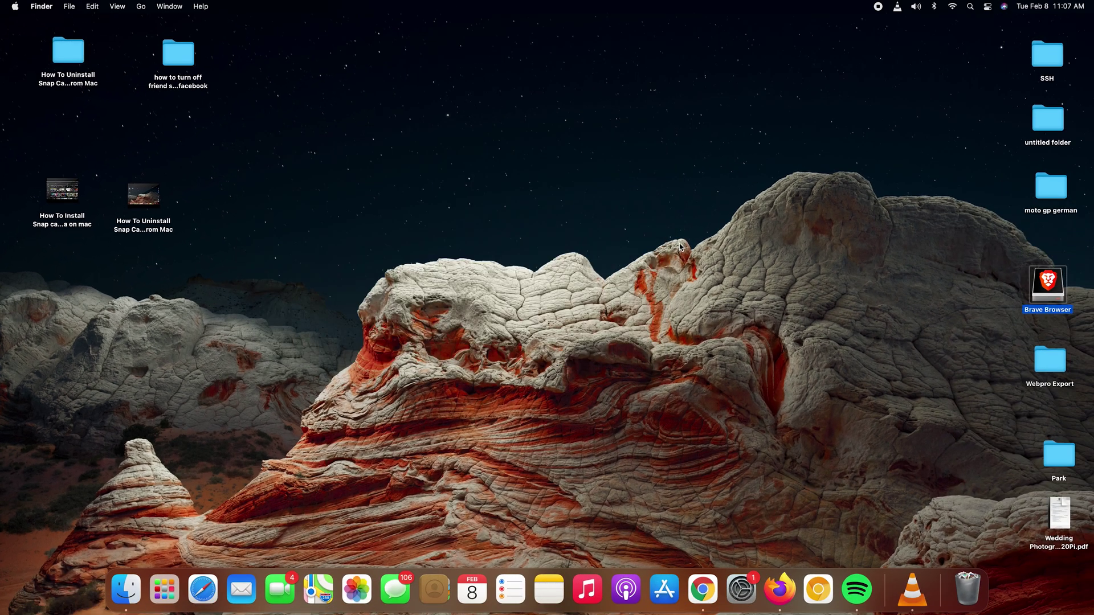
{"action": "left_click_drag", "start_coordinate": [1047, 293], "coordinate": [971, 595]}
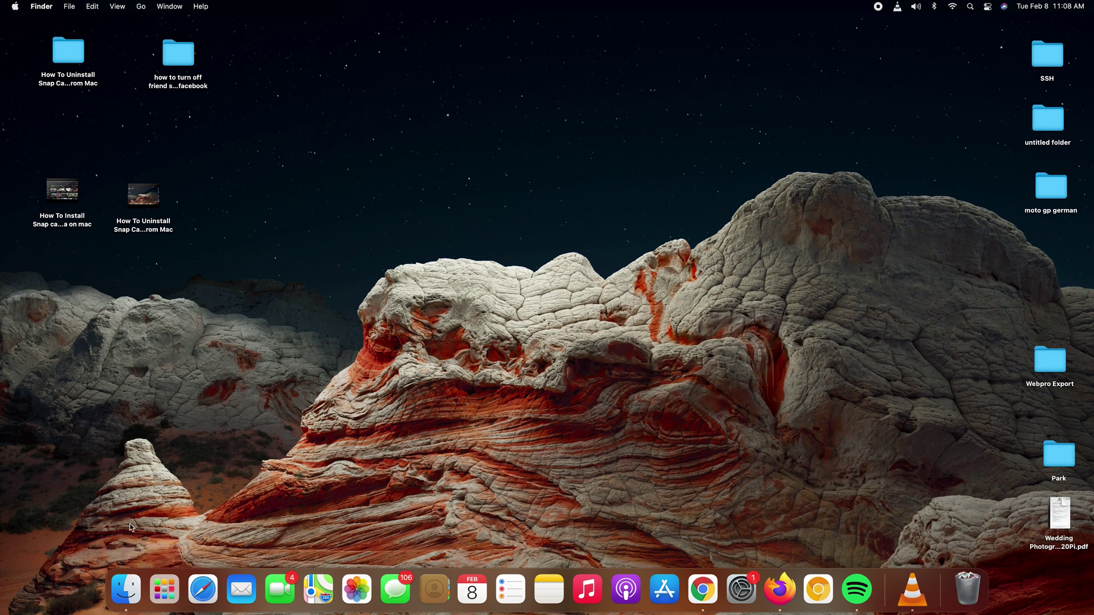
Reorder the Desktop favourite above Applications in the Finder sidebar and show Applications.
{"action": "left_click", "coordinate": [125, 590]}
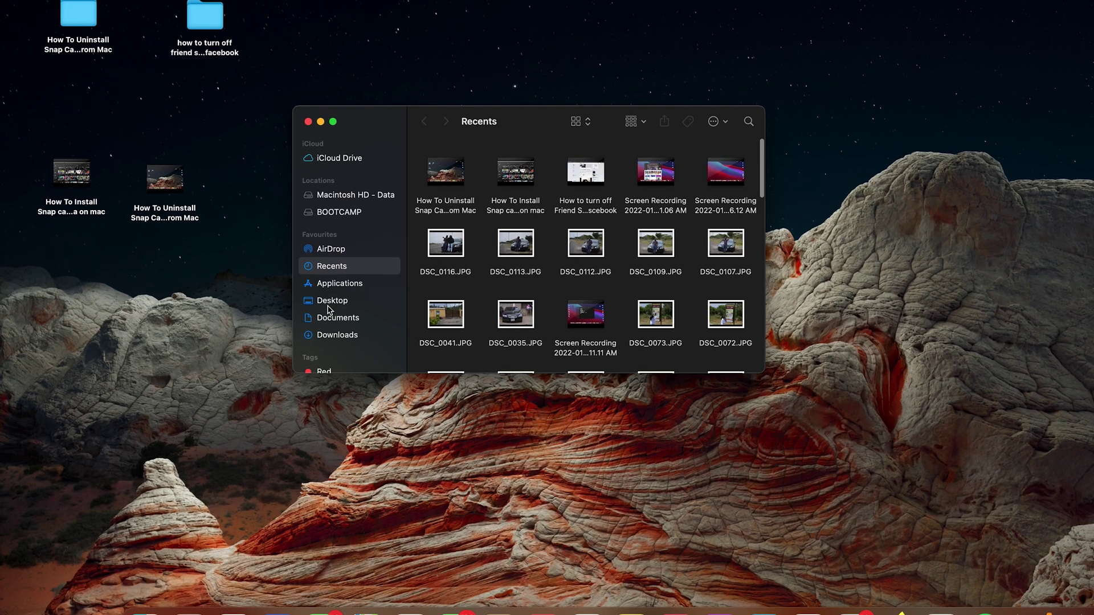
{"action": "left_click_drag", "start_coordinate": [328, 306], "coordinate": [352, 289]}
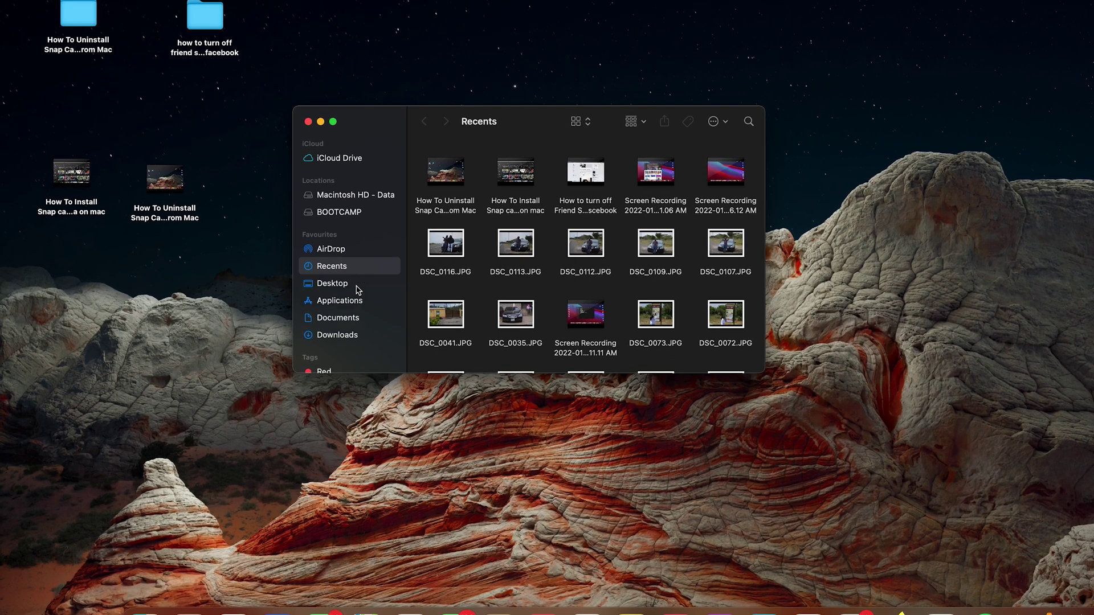
{"action": "left_click", "coordinate": [334, 306]}
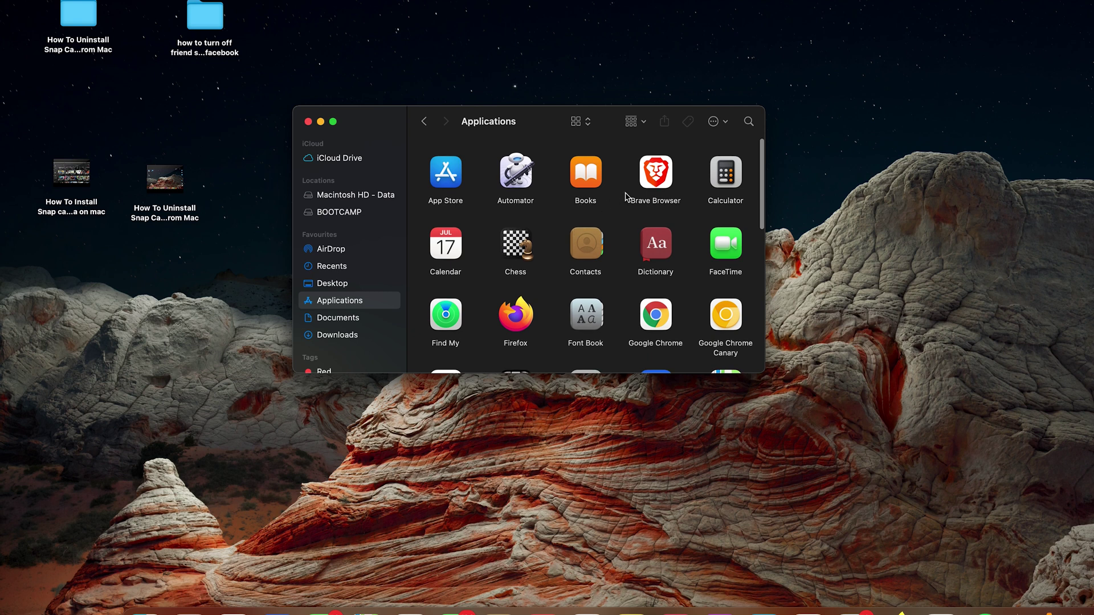
{"action": "right_click", "coordinate": [656, 177]}
{"action": "left_click", "coordinate": [639, 183]}
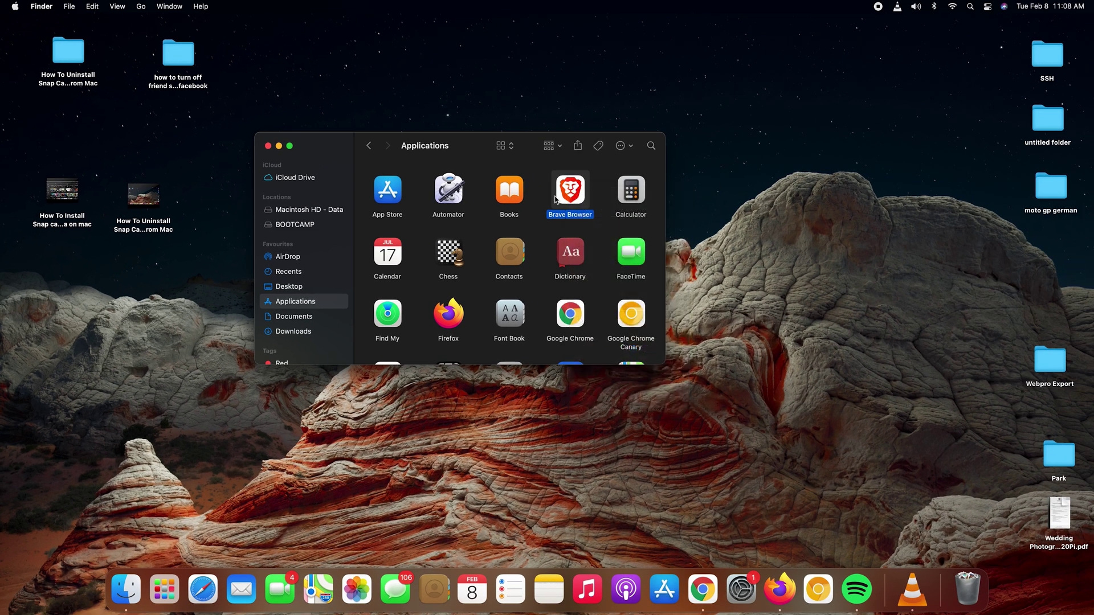
Drag Brave Browser into the Dock, close the Finder window, and launch Brave from the Dock.
{"action": "left_click_drag", "start_coordinate": [571, 193], "coordinate": [802, 594]}
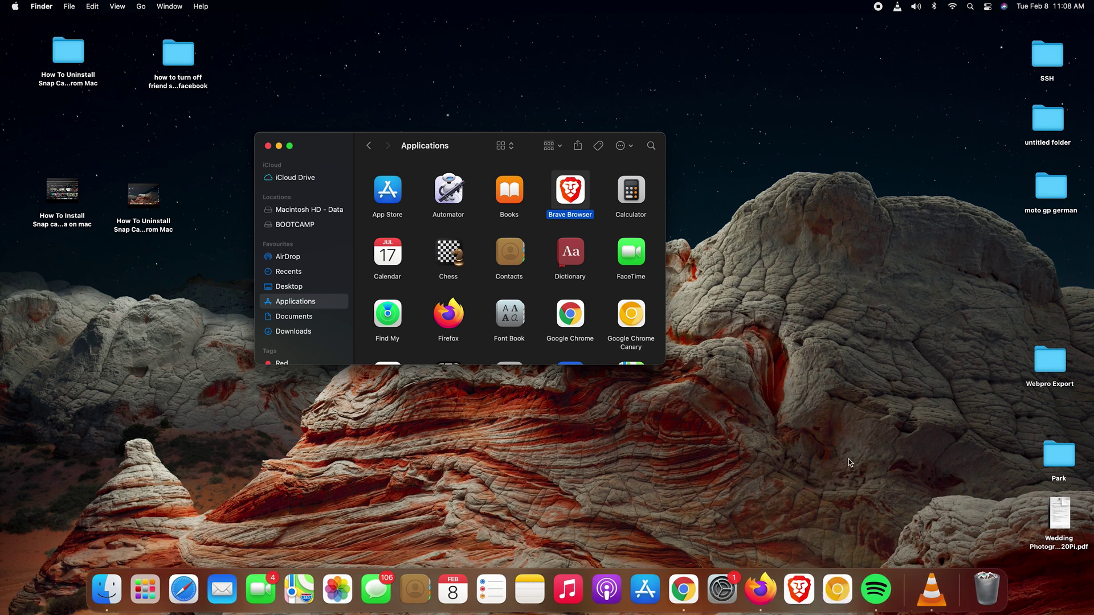
{"action": "left_click", "coordinate": [268, 146]}
{"action": "left_click", "coordinate": [799, 593]}
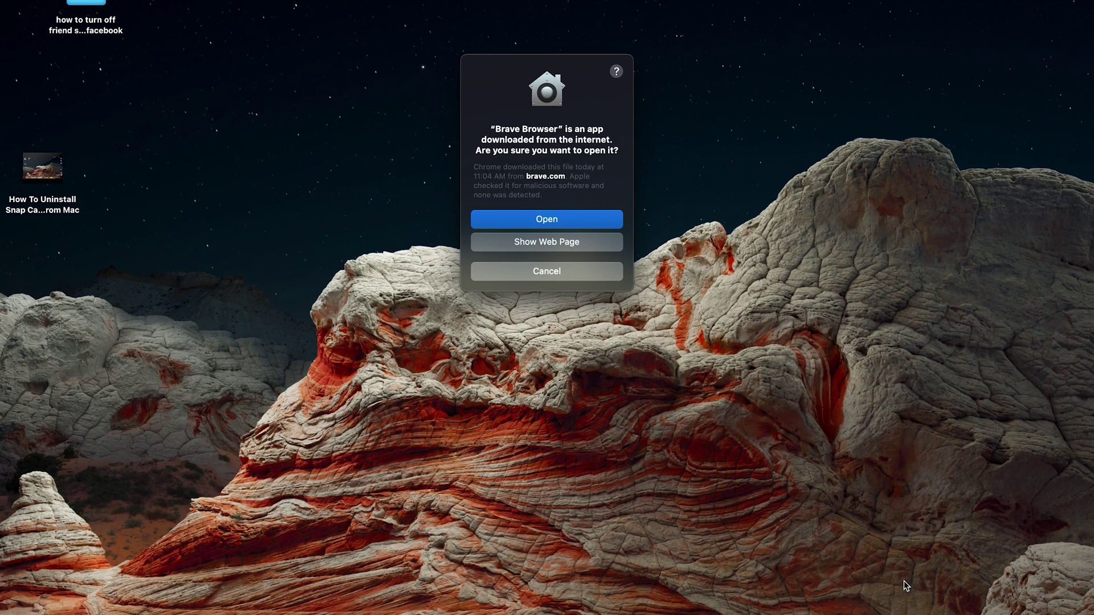
Approve opening the downloaded app, uncheck 'Set Brave as default browser', and choose Start Brave.
{"action": "left_click", "coordinate": [550, 230]}
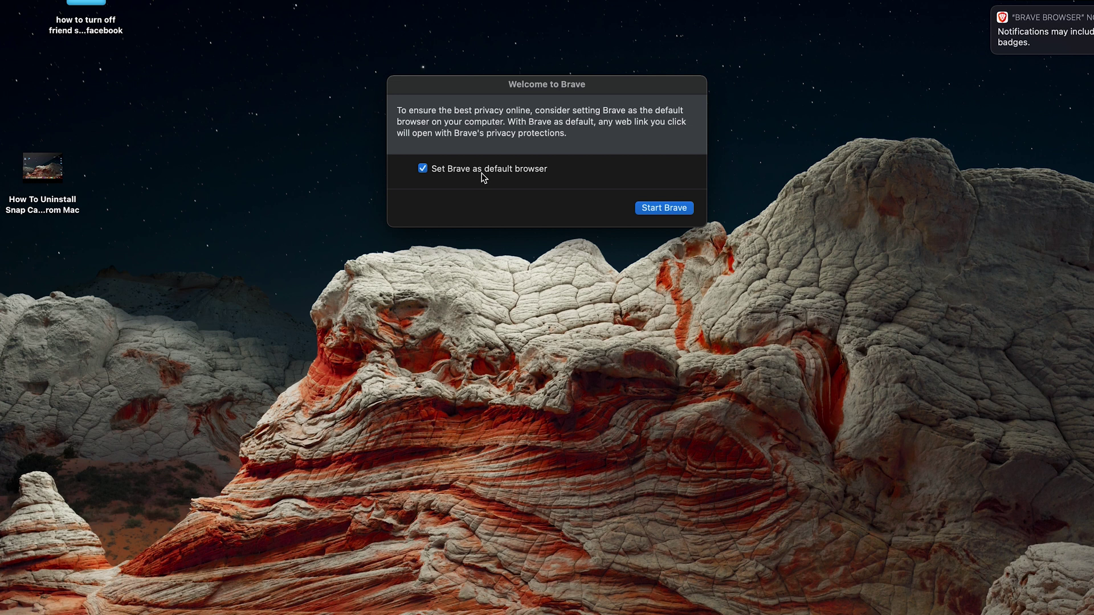
{"action": "left_click", "coordinate": [422, 169]}
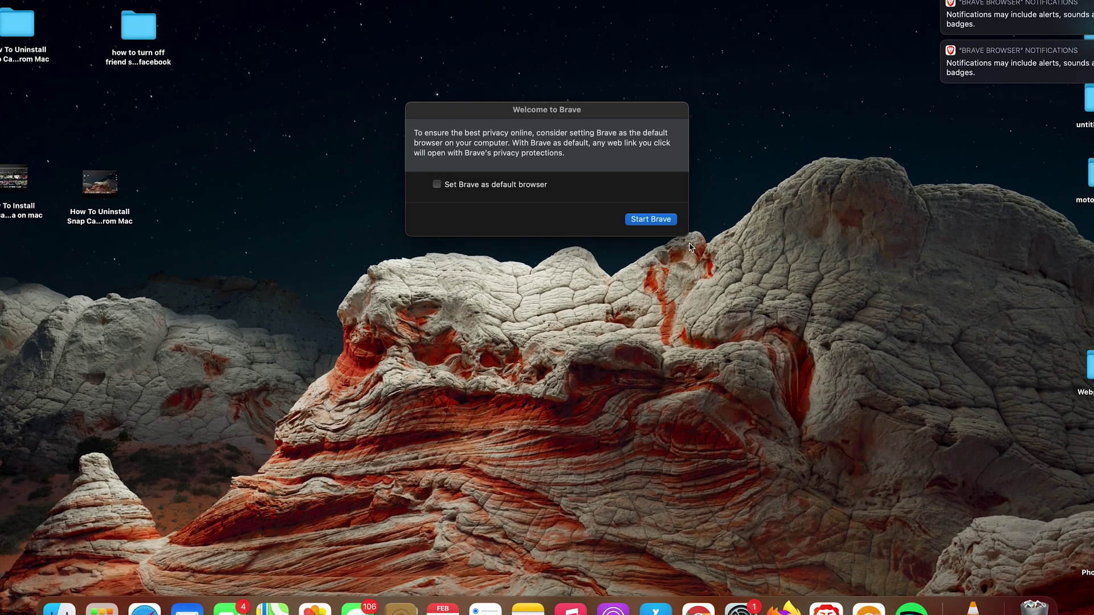
{"action": "left_click", "coordinate": [665, 208]}
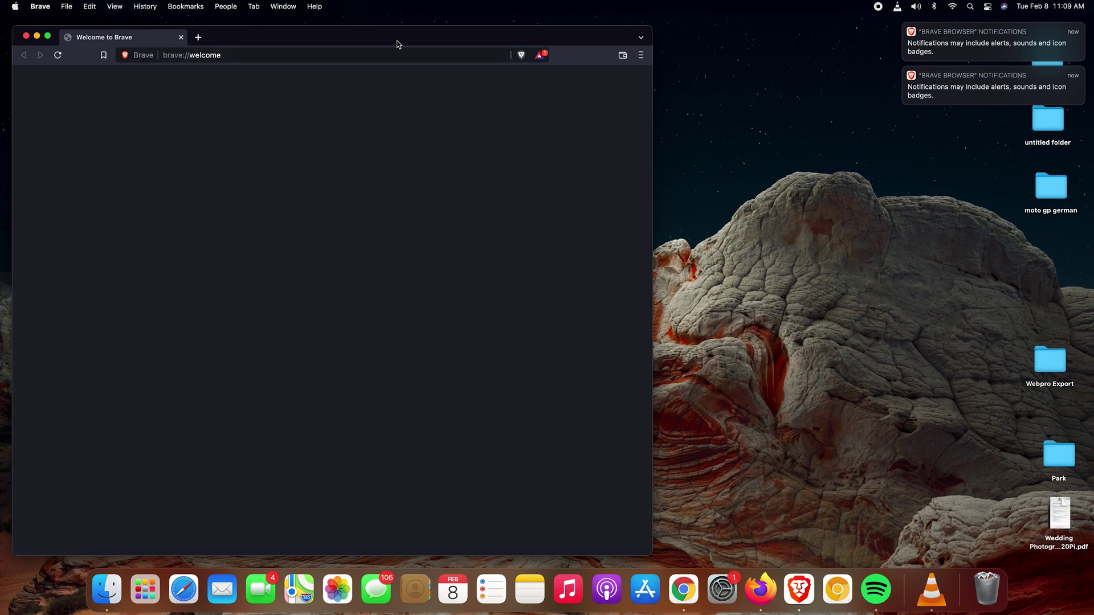
Move the Brave welcome window toward the screen centre, then close it.
{"action": "left_click_drag", "start_coordinate": [414, 38], "coordinate": [610, 39]}
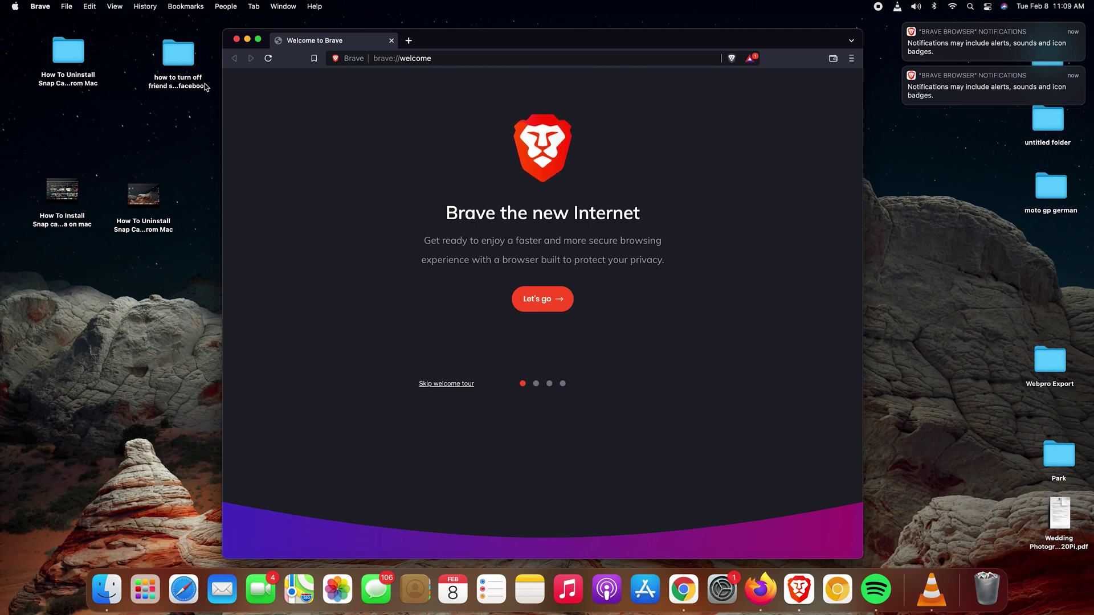
{"action": "left_click", "coordinate": [237, 43]}
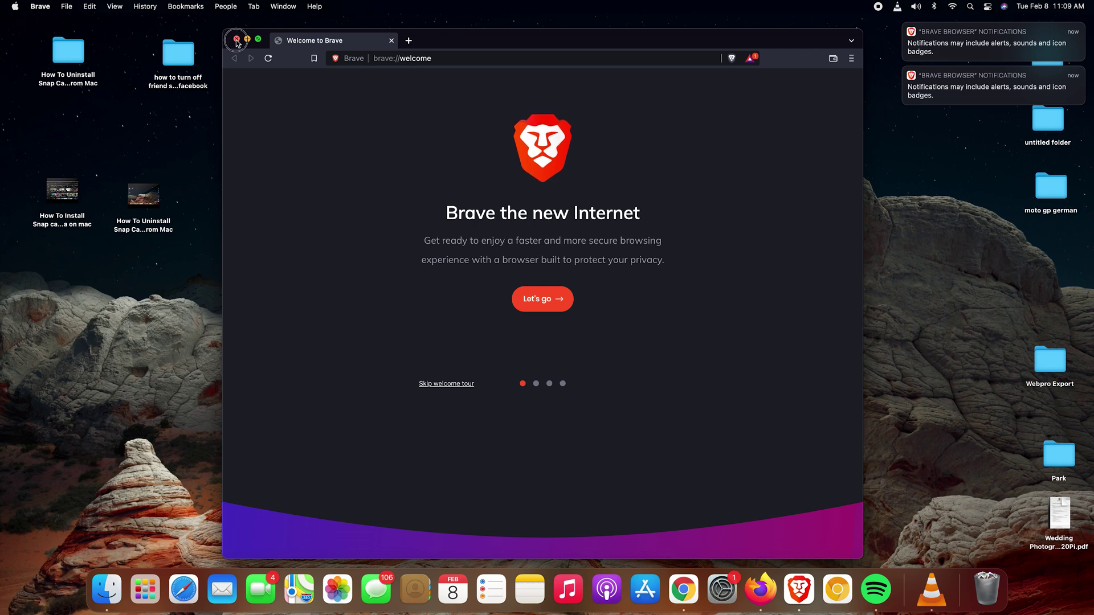